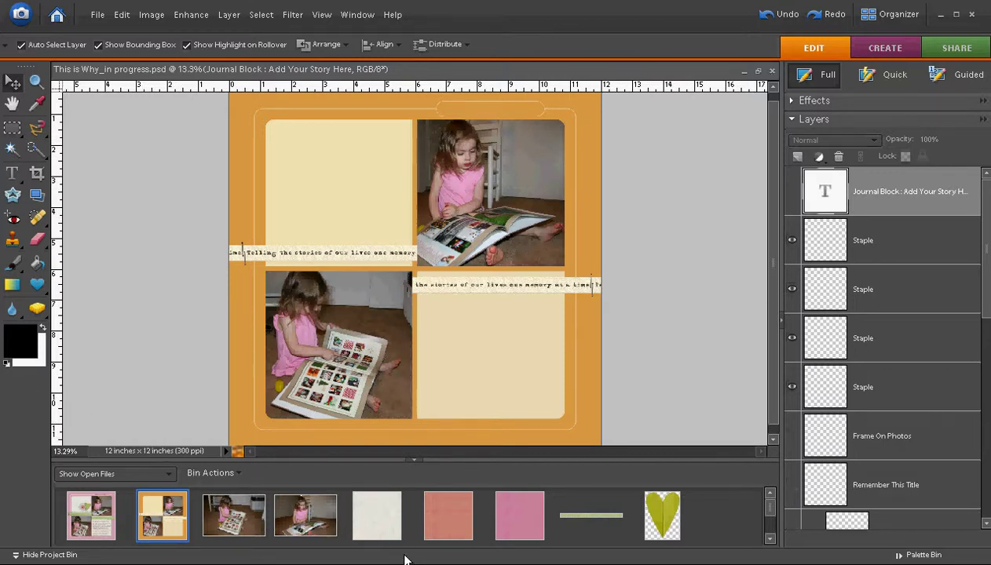
- Copy the cream paper into the This is Why_in progress layout as Layer 1
left_click(376, 516)
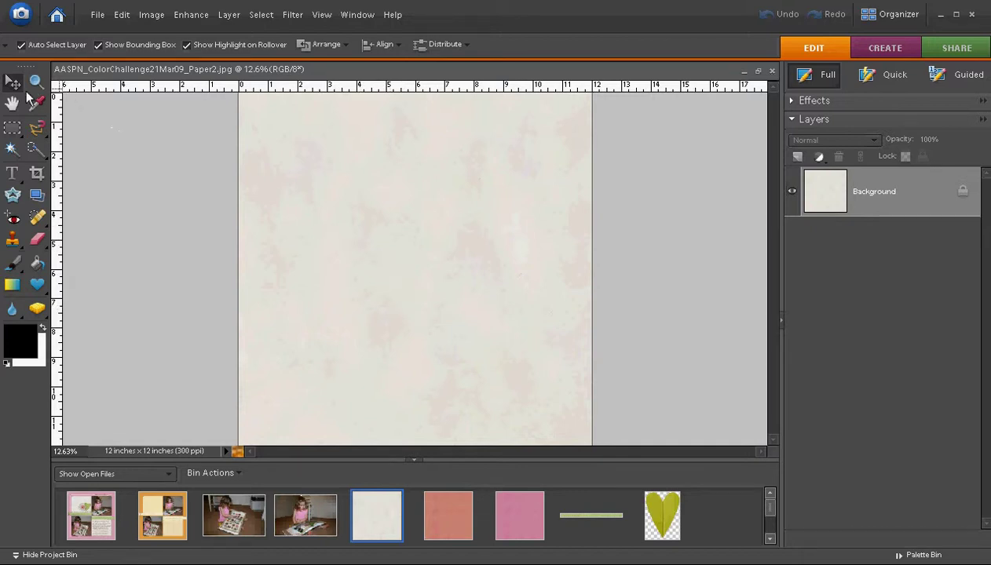
left_click_drag(170, 507, 166, 523)
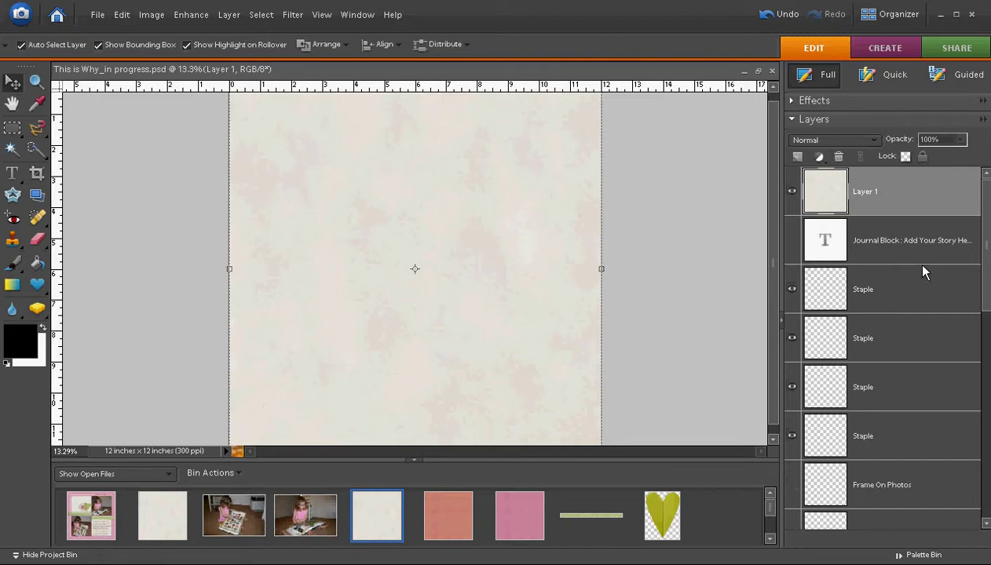
- Move Layer 1 just above Bottom Right Photo and clip it to that layer with Ctrl+G
left_click_drag(916, 191, 900, 438)
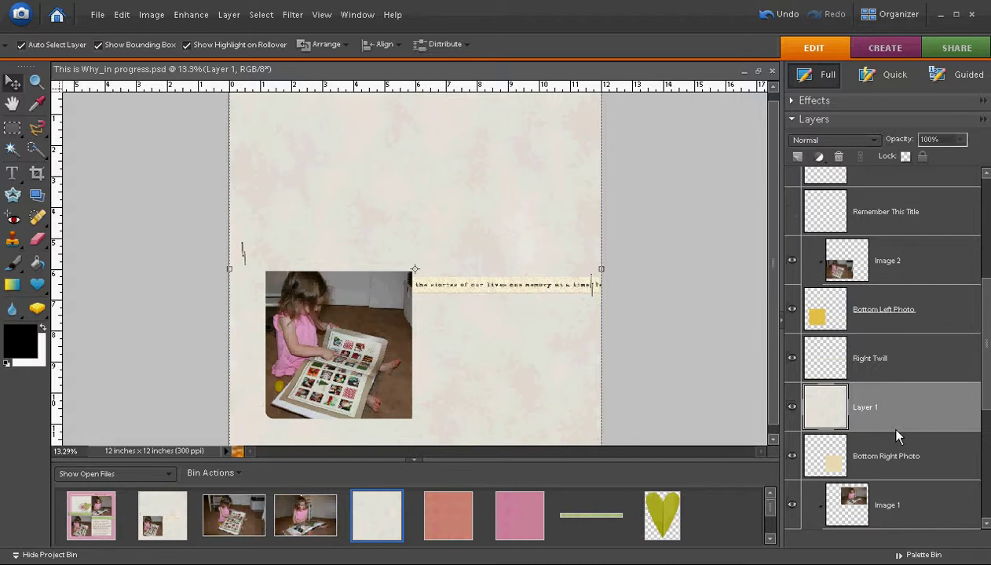
key("ctrl+g")
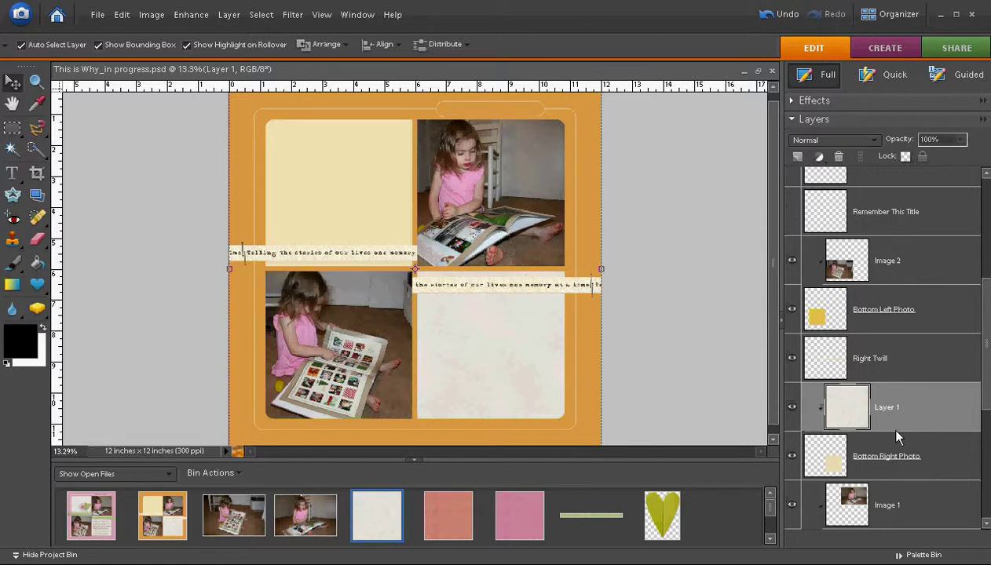
key("ctrl+shift+g")
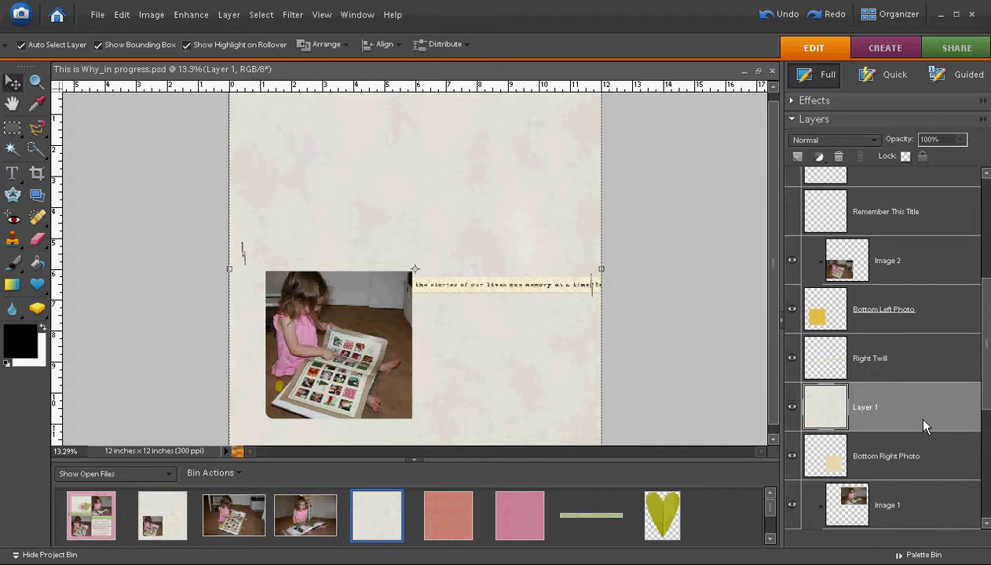
key("ctrl+g")
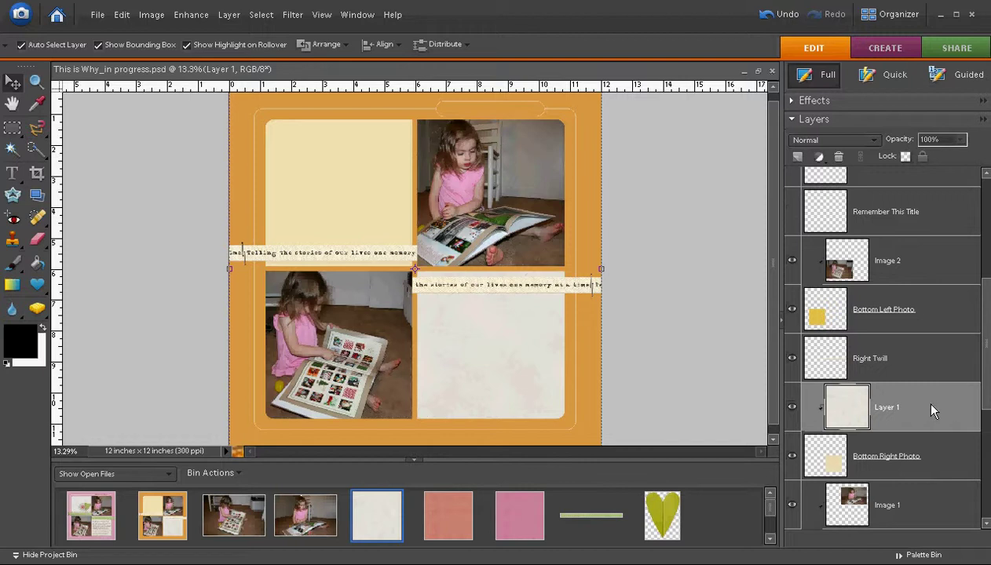
- Duplicate Layer 1, move the copy above Top Left Photo, and clip it there
right_click(911, 393)
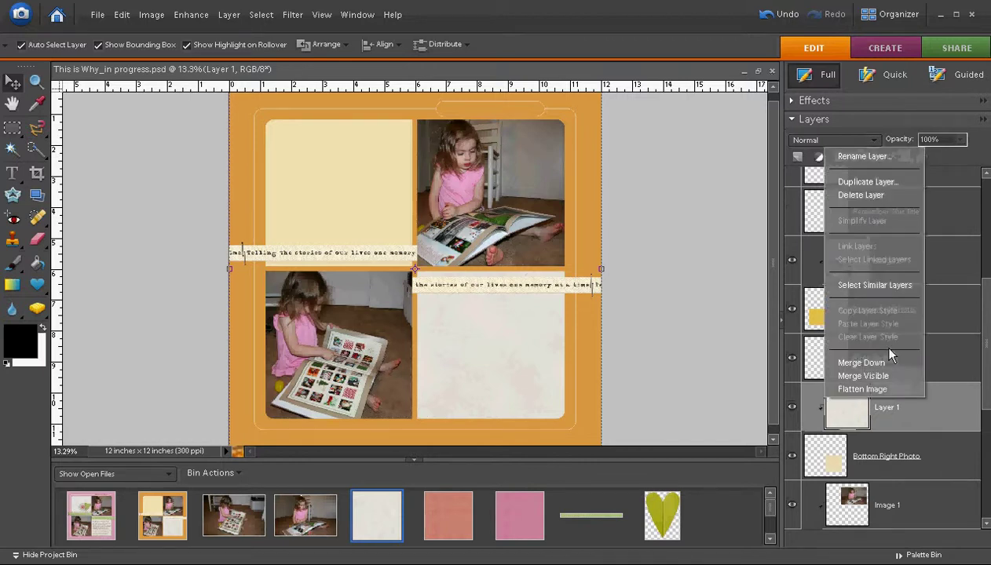
left_click(863, 182)
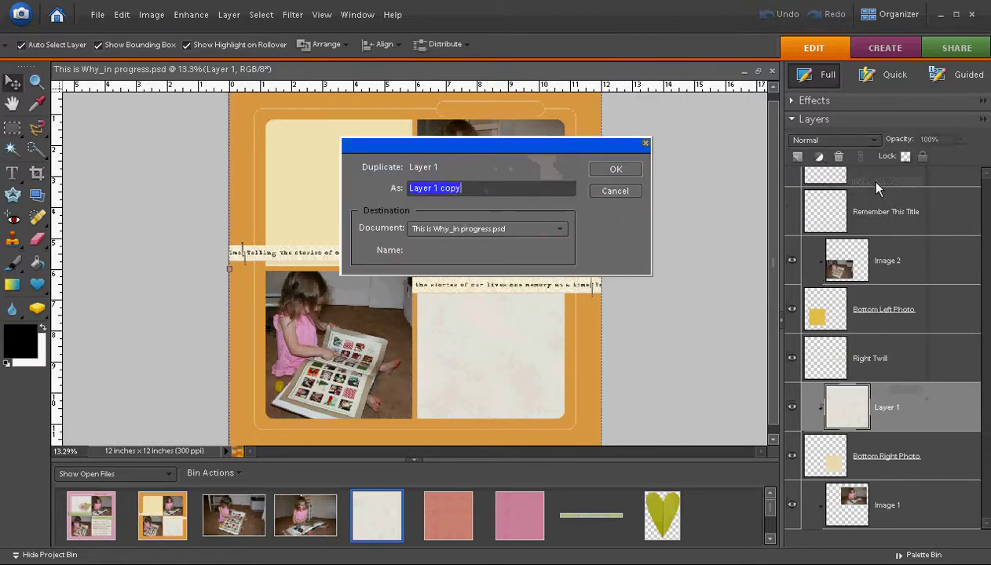
left_click(615, 170)
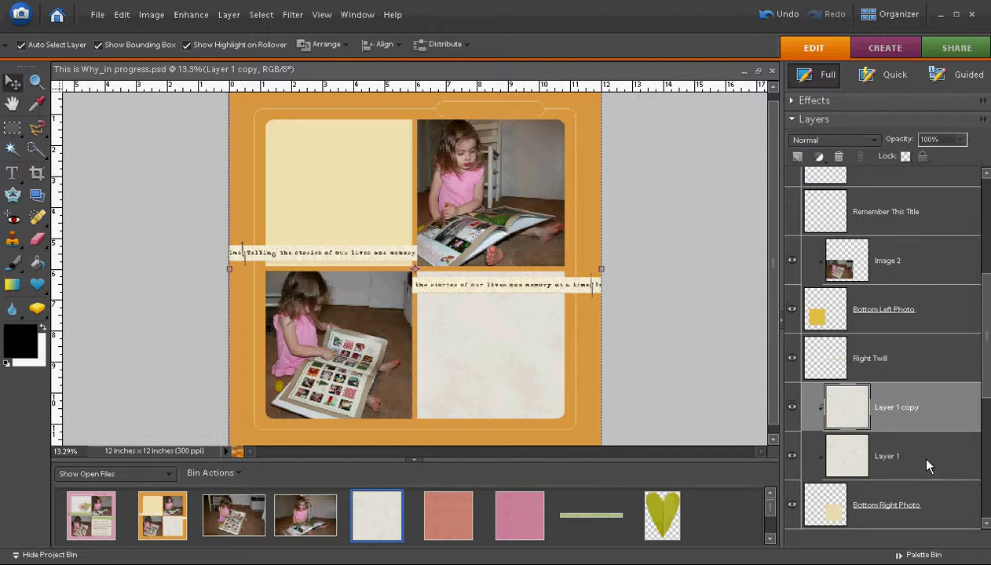
left_click_drag(926, 406, 911, 440)
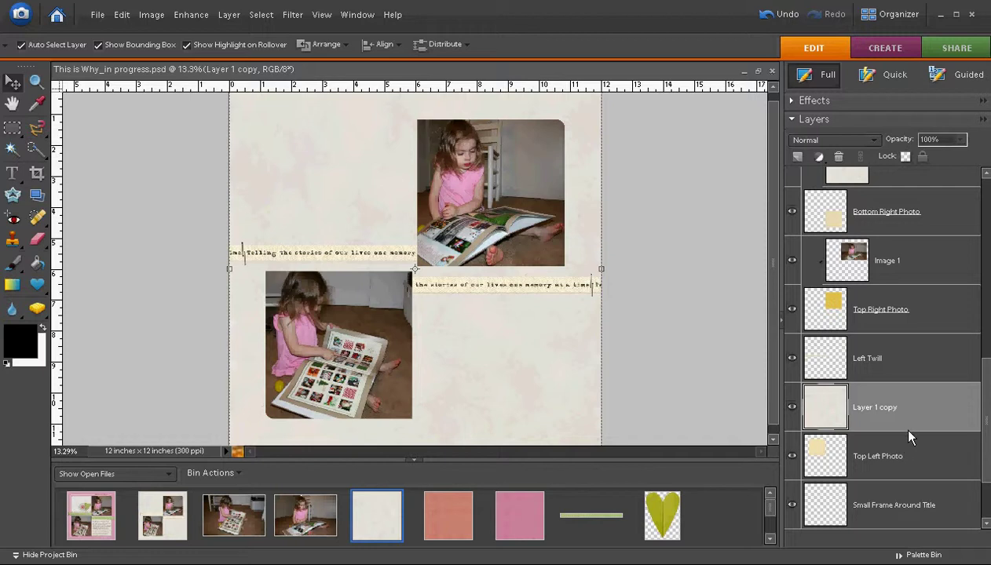
key("ctrl+g")
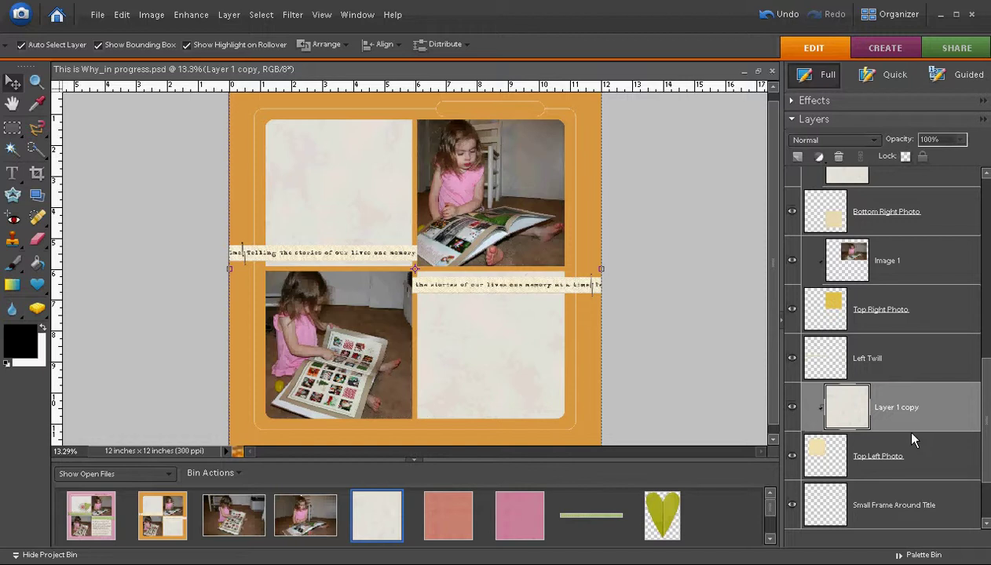
- Bring the salmon dotted paper KPertiet_SpotDotsNo24-8.jpg to the front
left_click(444, 522)
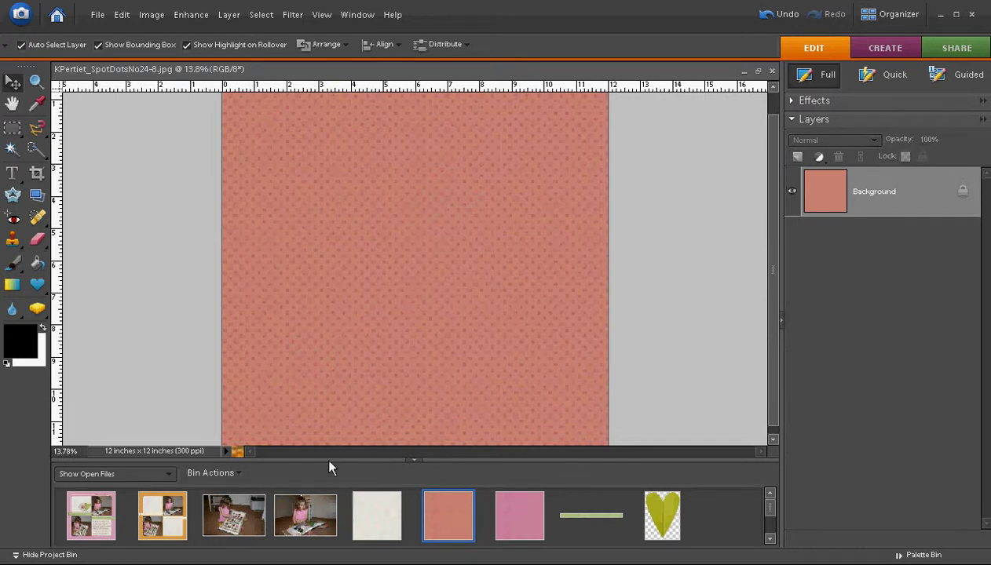
left_click(321, 526)
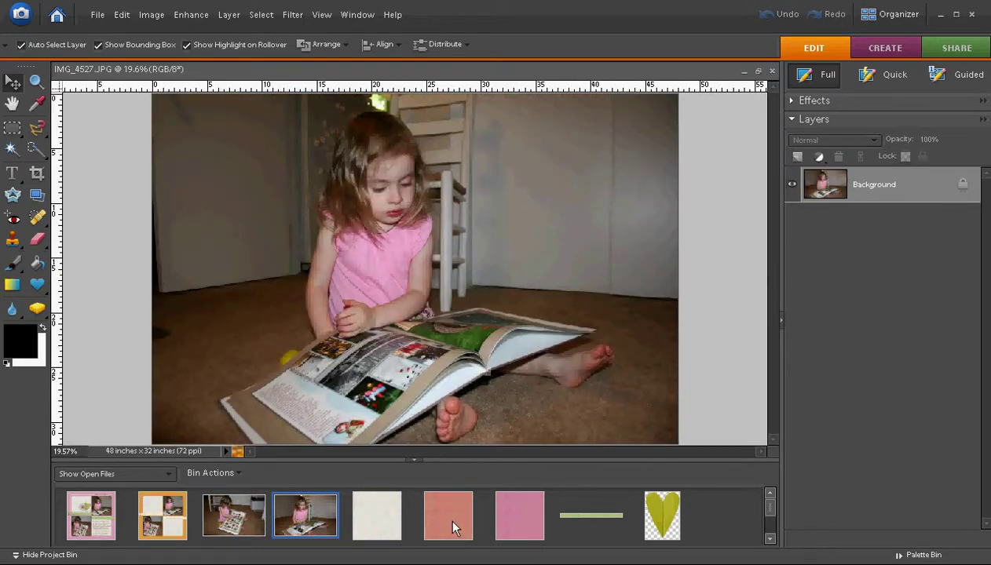
left_click(452, 523)
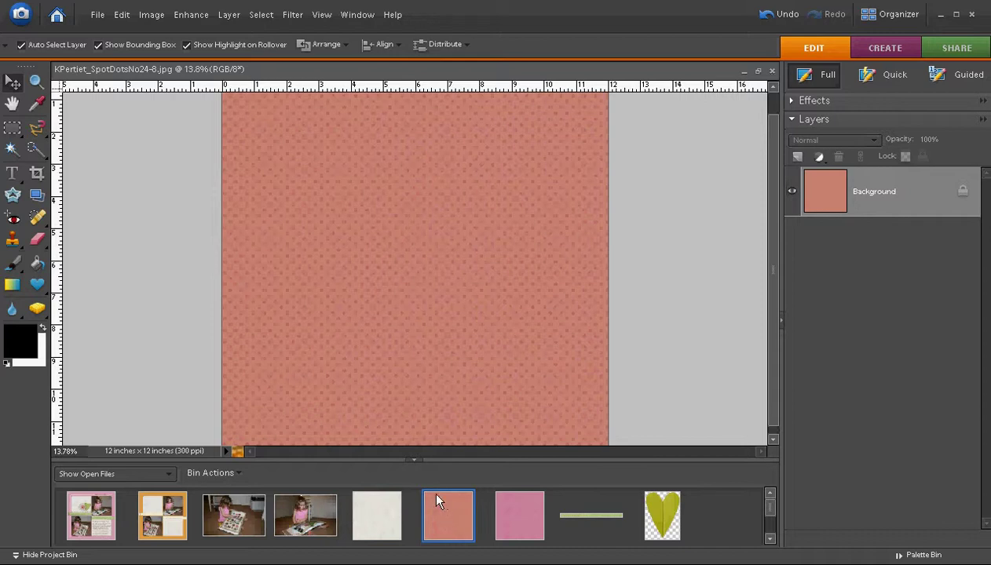
- Add a trial Hue/Saturation adjustment layer from the Layer menu, then cancel it
left_click(233, 16)
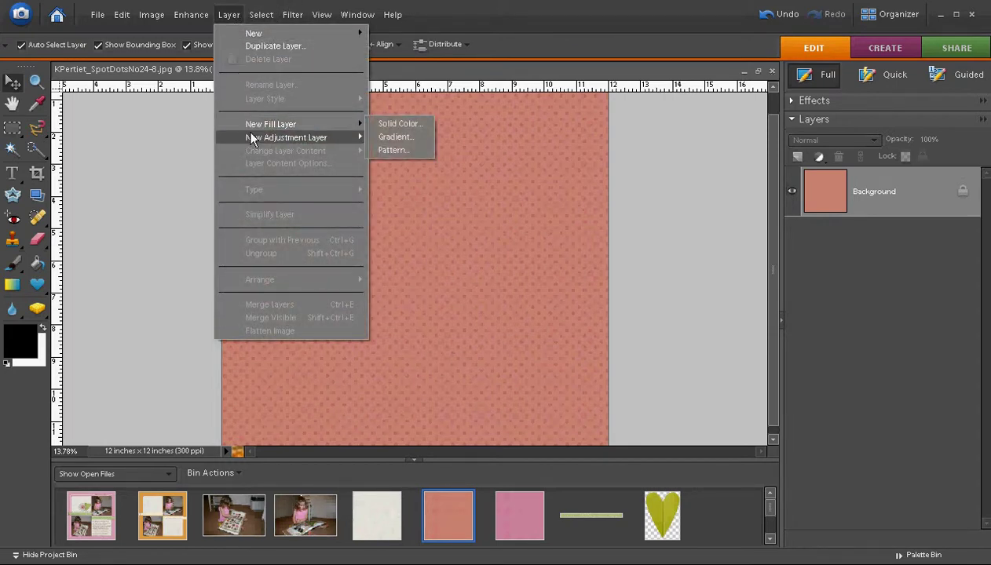
mouse_move(251, 137)
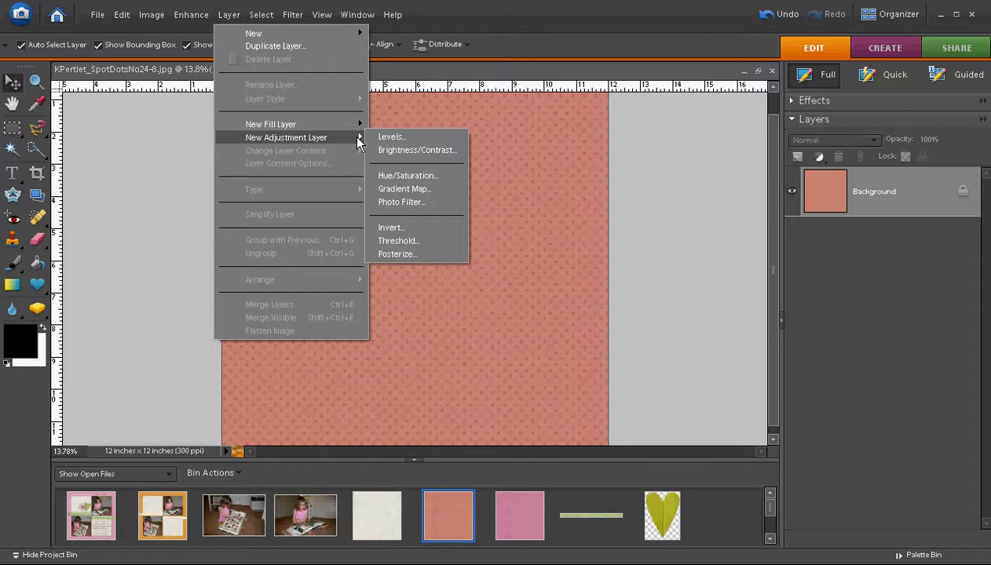
left_click(388, 176)
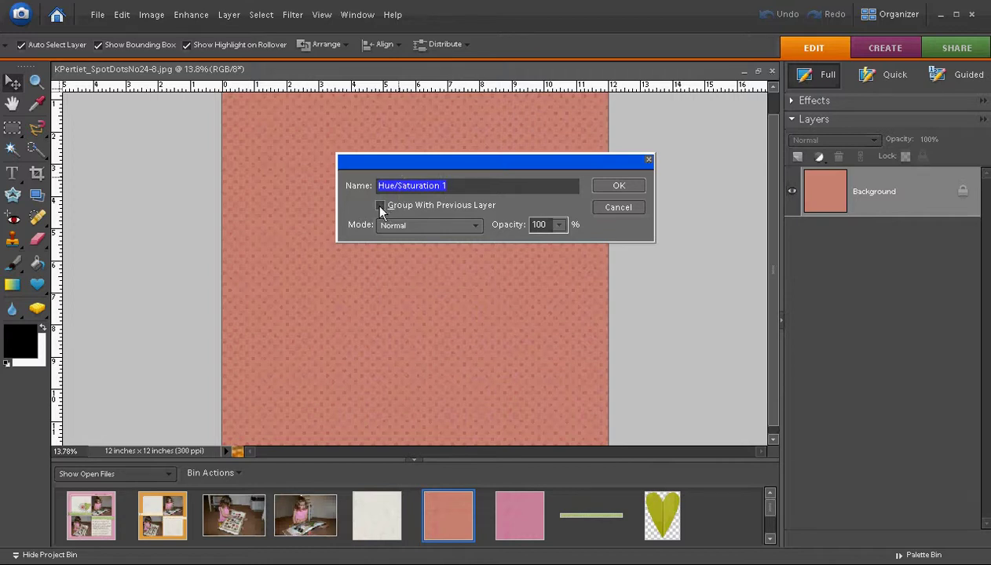
left_click(620, 187)
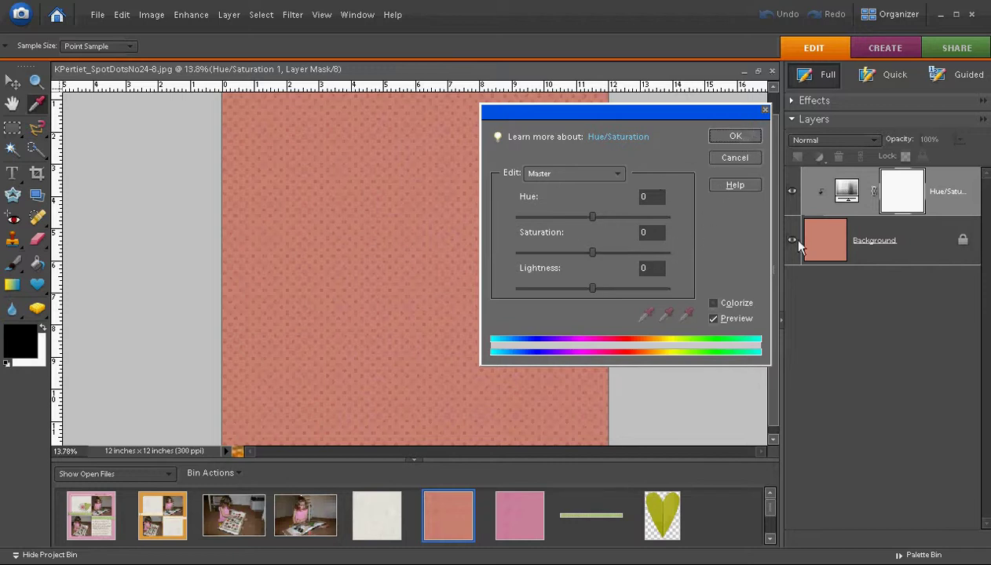
left_click(765, 111)
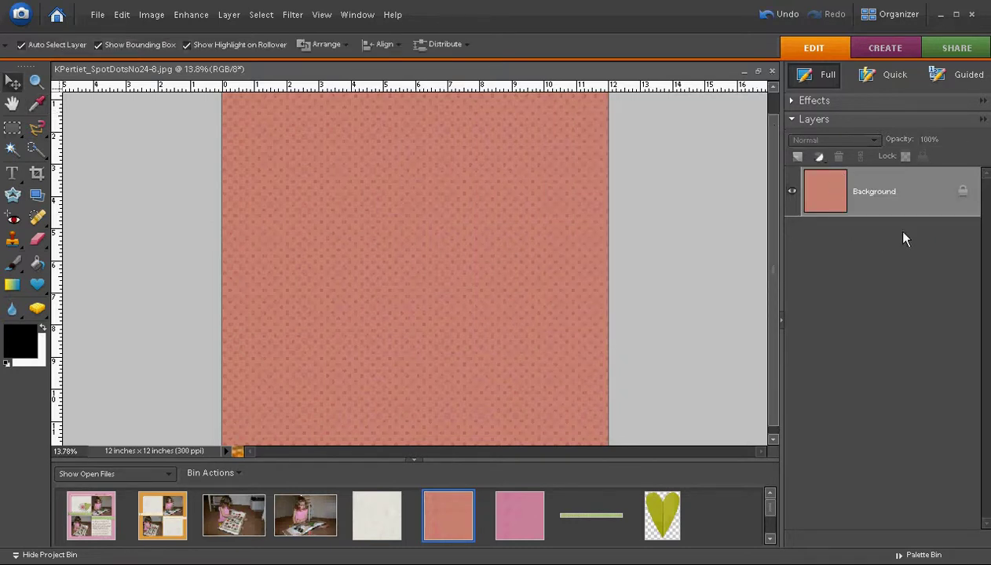
- Add a Hue/Saturation adjustment layer from the Layers panel's adjustment icon
left_click(819, 158)
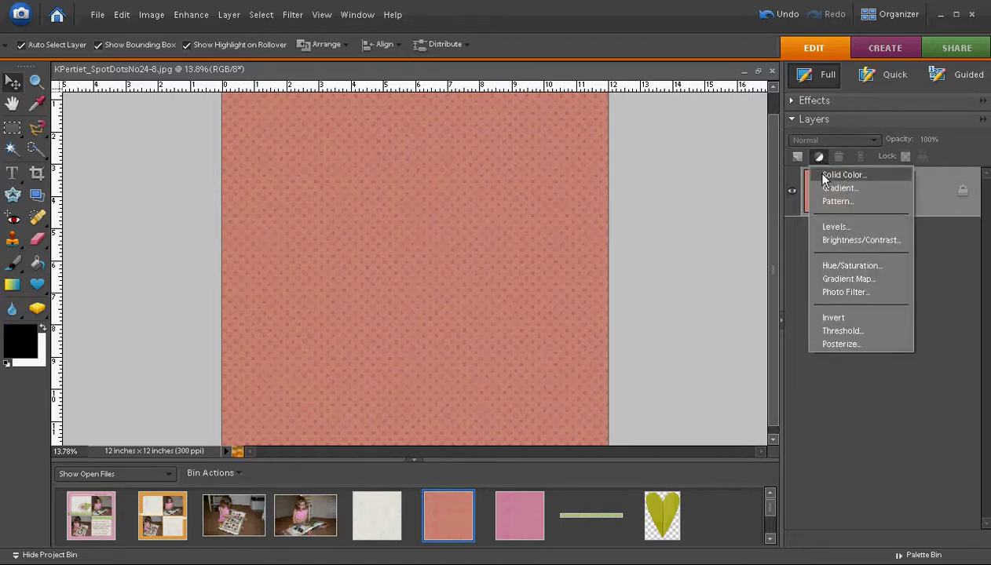
left_click(839, 266)
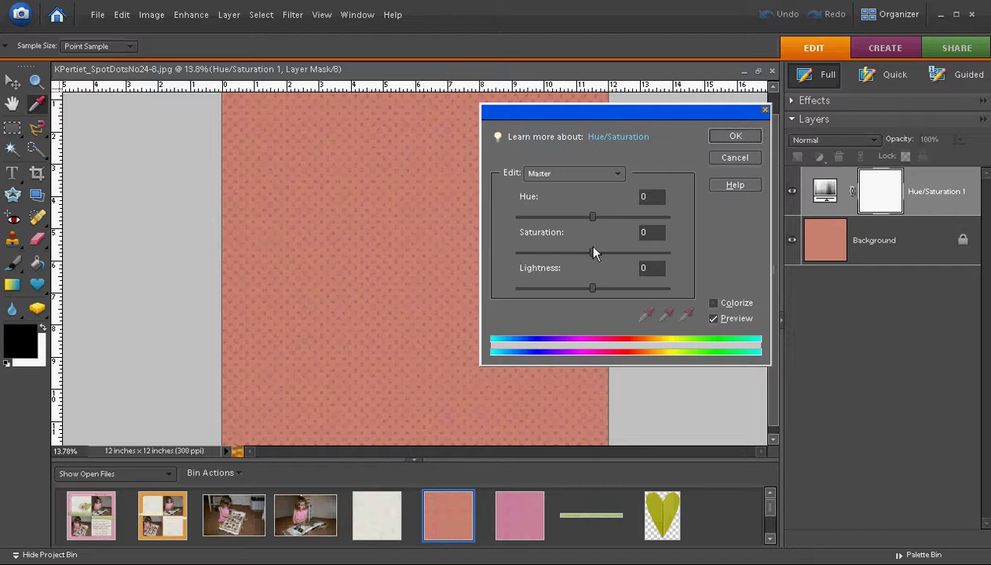
- Tint the paper light pink (Hue -30, Saturation +16, Lightness +36), then view IMG_4527.JPG
left_click_drag(593, 225, 606, 259)
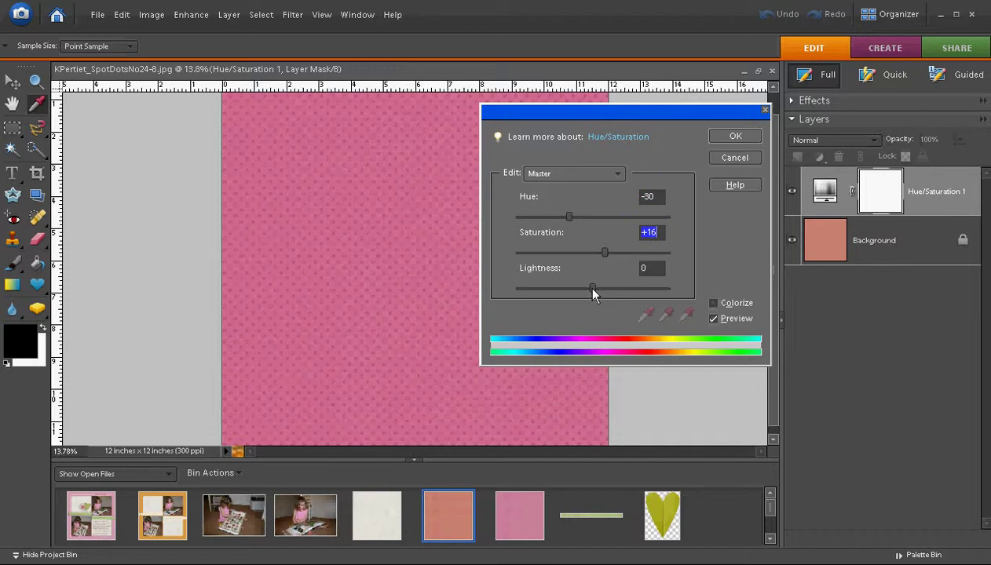
left_click_drag(591, 289, 620, 288)
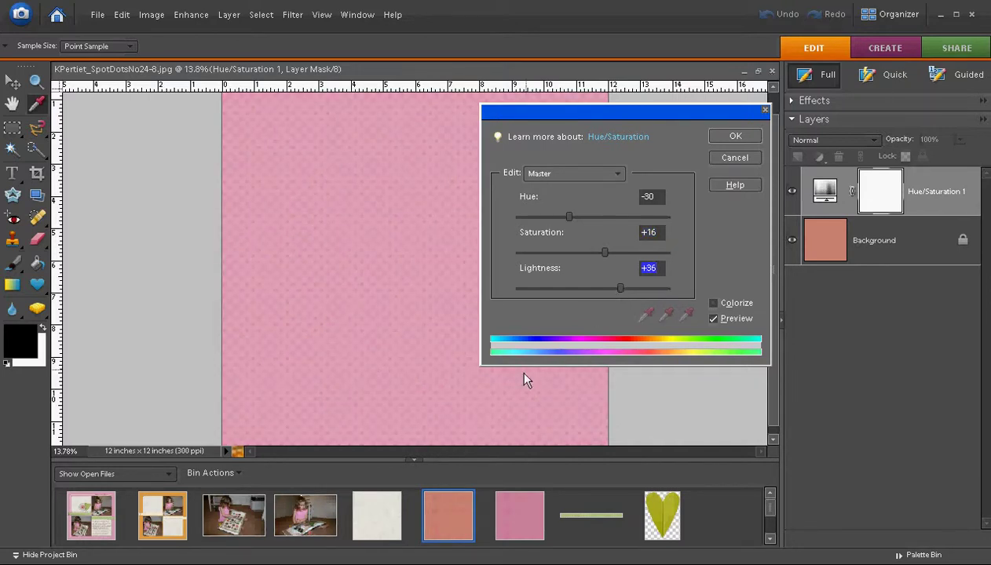
left_click(720, 139)
left_click(314, 524)
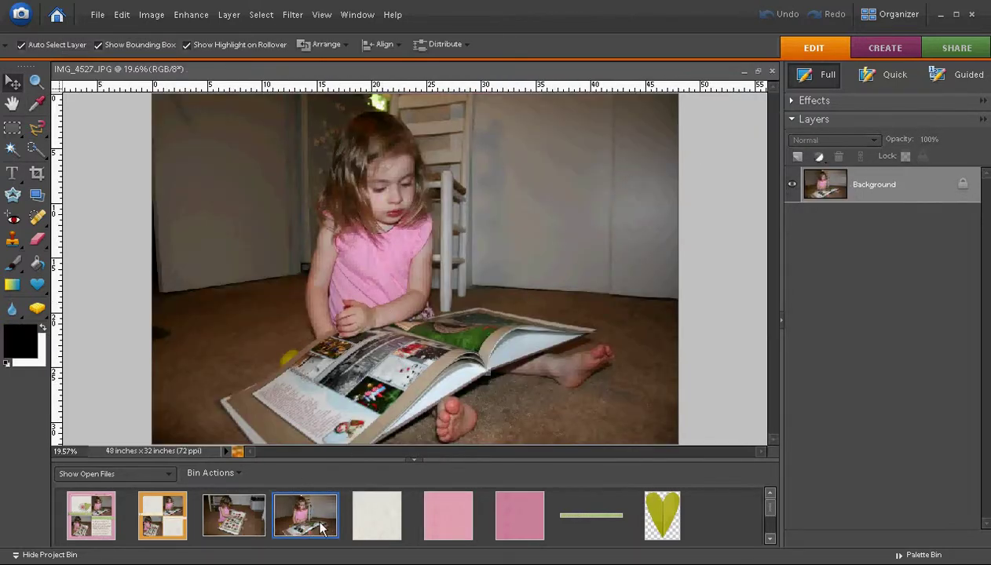
- Merge the pink paper's visible layers and copy it into the layout as Layer 2
left_click(437, 512)
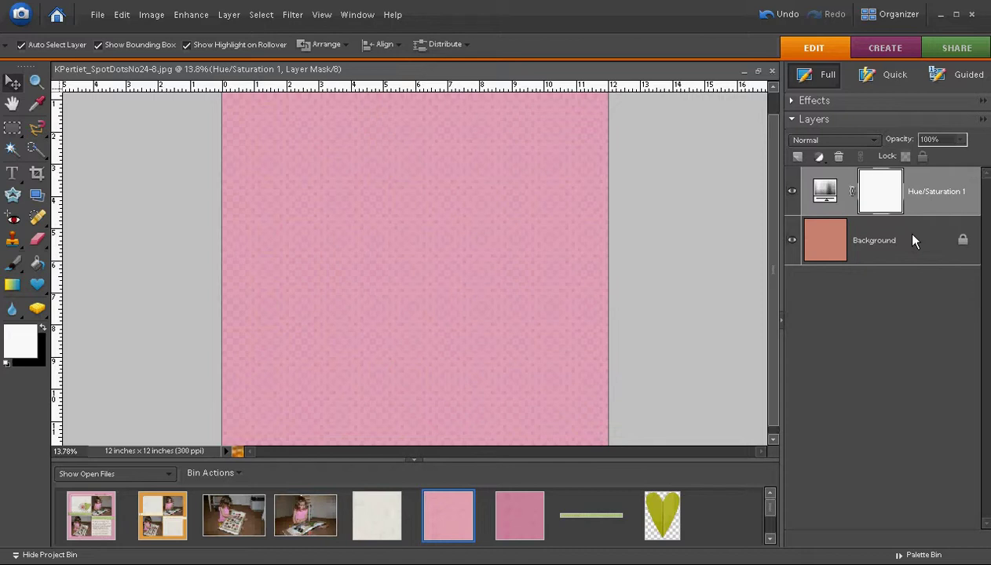
right_click(917, 237)
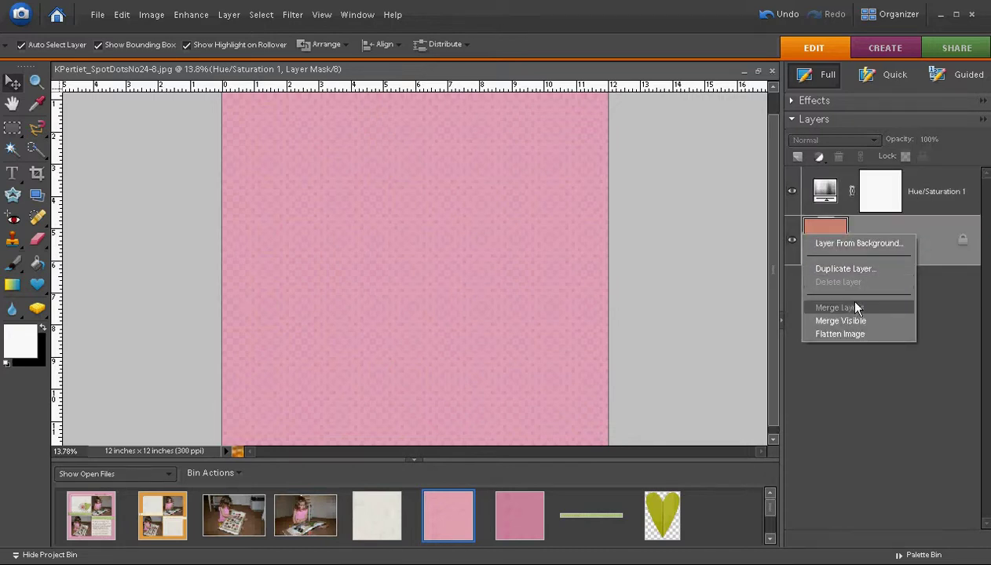
left_click(852, 321)
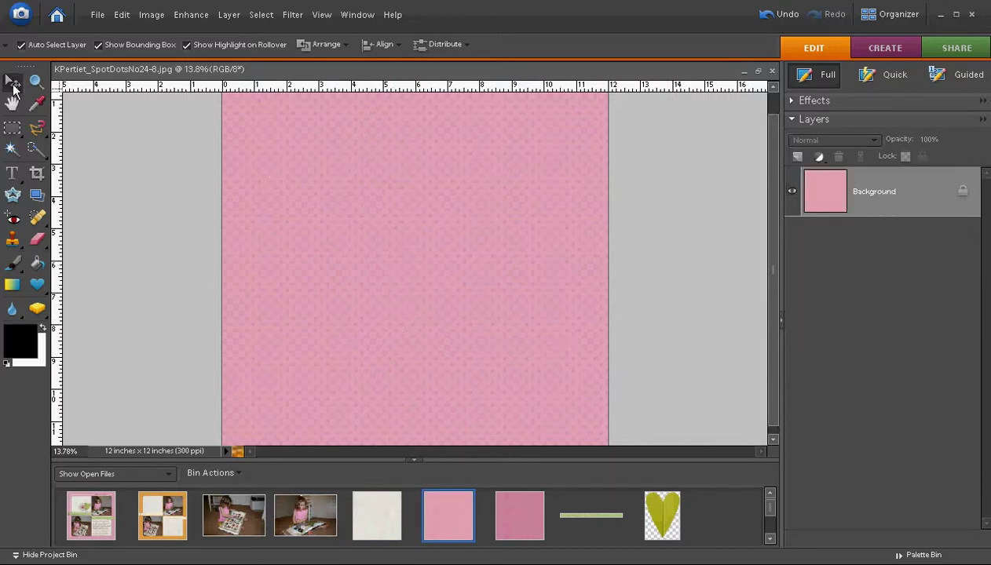
left_click_drag(247, 445, 171, 509)
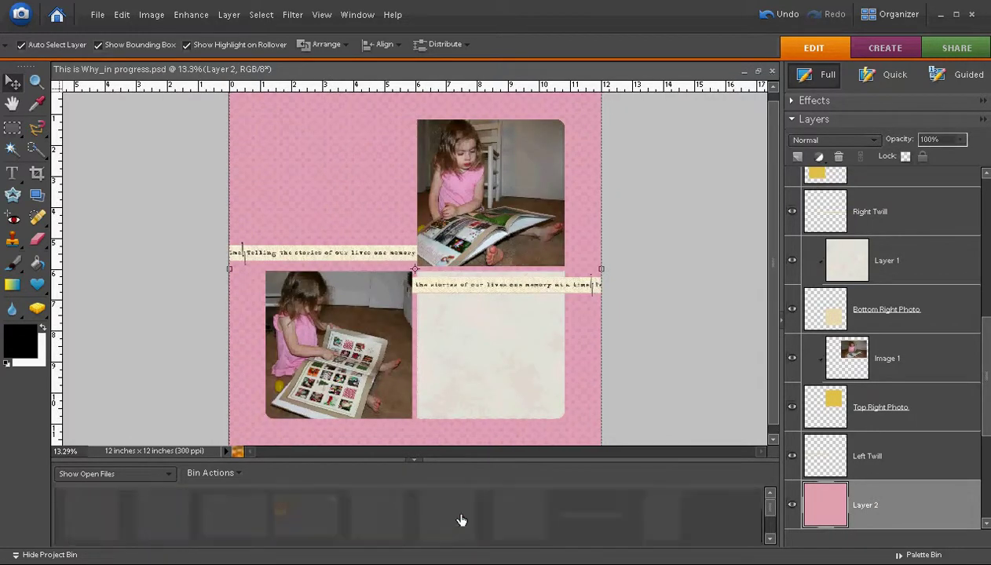
- Close the pink paper document without saving
left_click(454, 514)
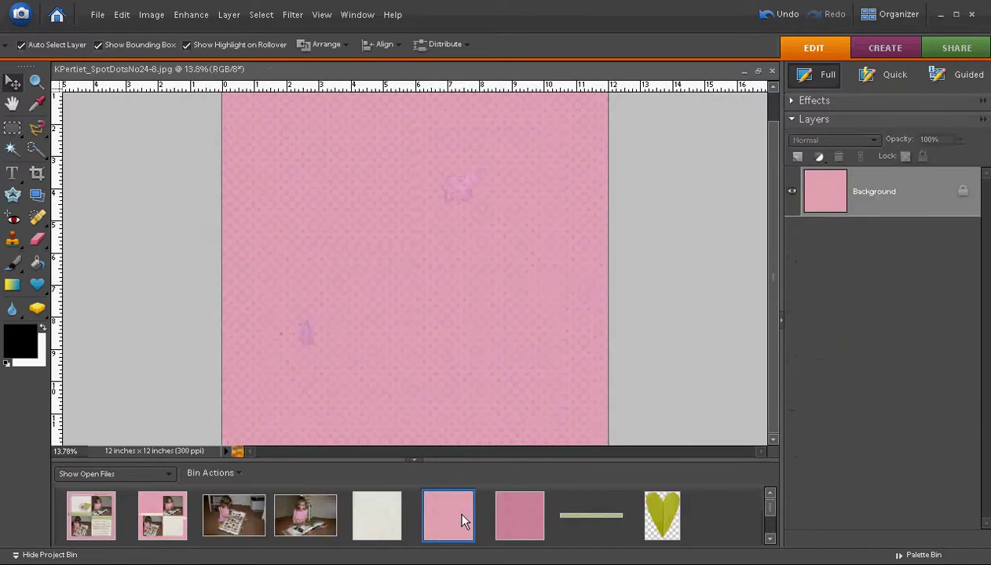
left_click(771, 71)
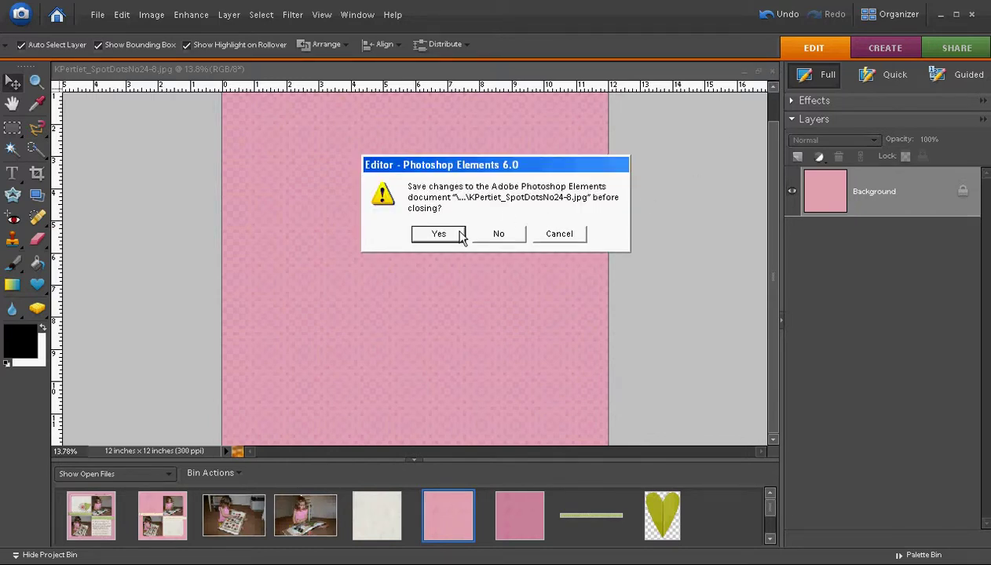
left_click(500, 235)
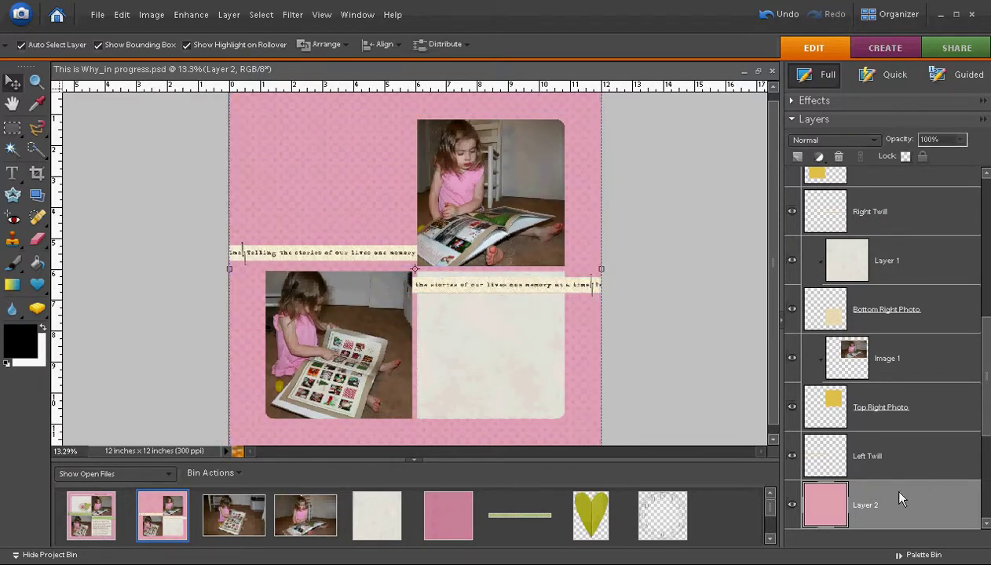
- Move Layer 2 down to sit just above Background Cardstock
scroll(958, 432, "down", 3)
scroll(958, 432, "down", 1)
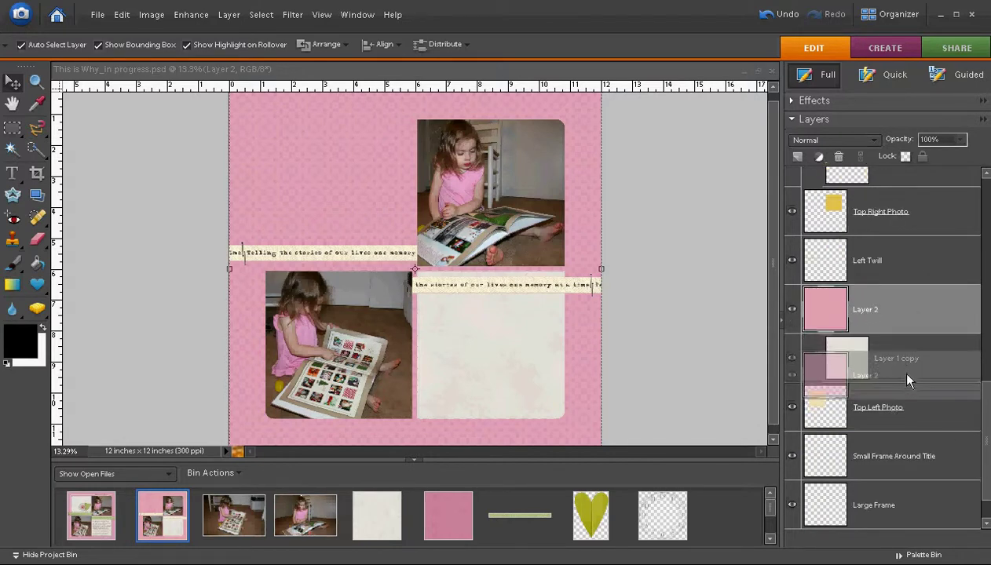
scroll(903, 467, "down", 1)
left_click_drag(915, 556, 902, 491)
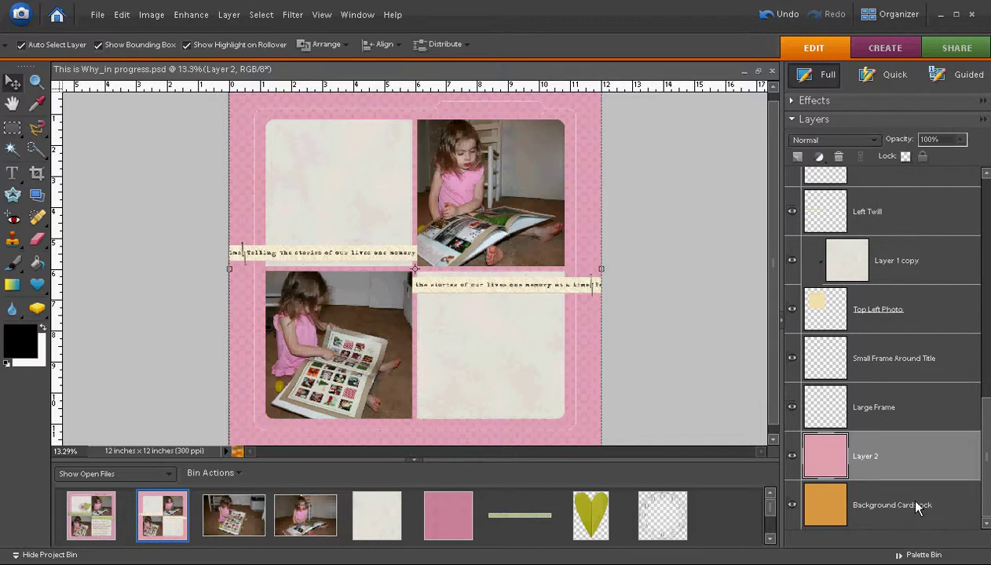
left_click(916, 502)
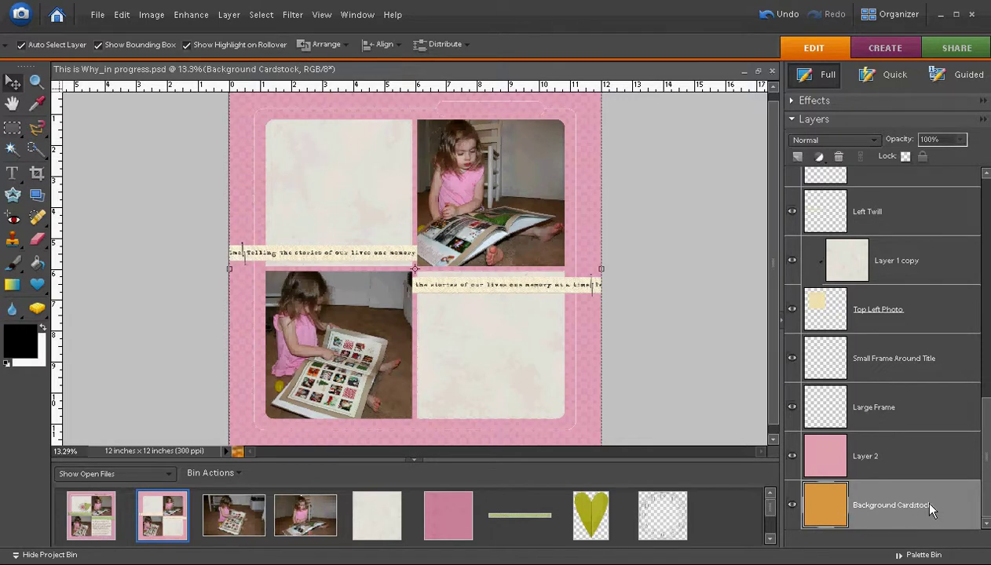
left_click(905, 464)
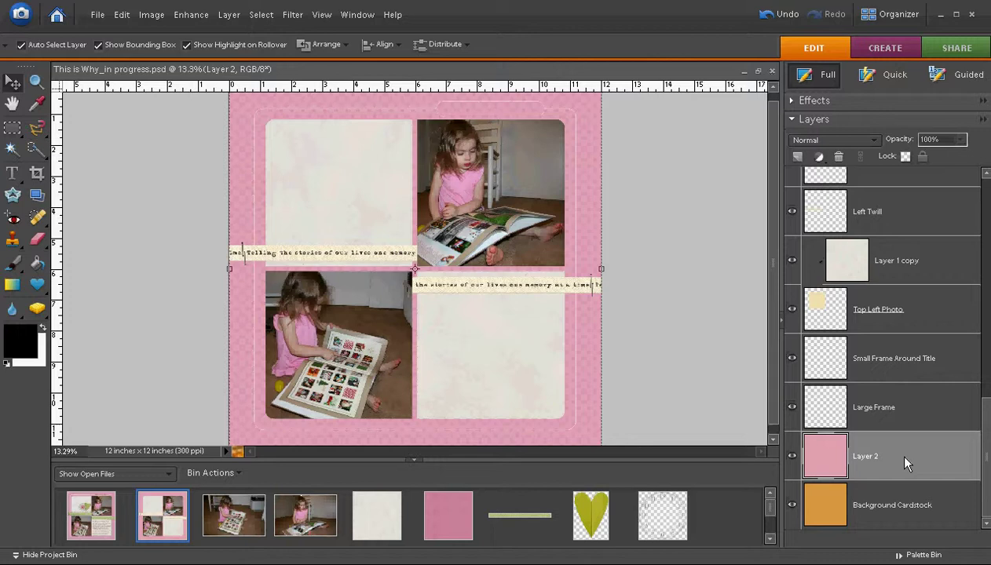